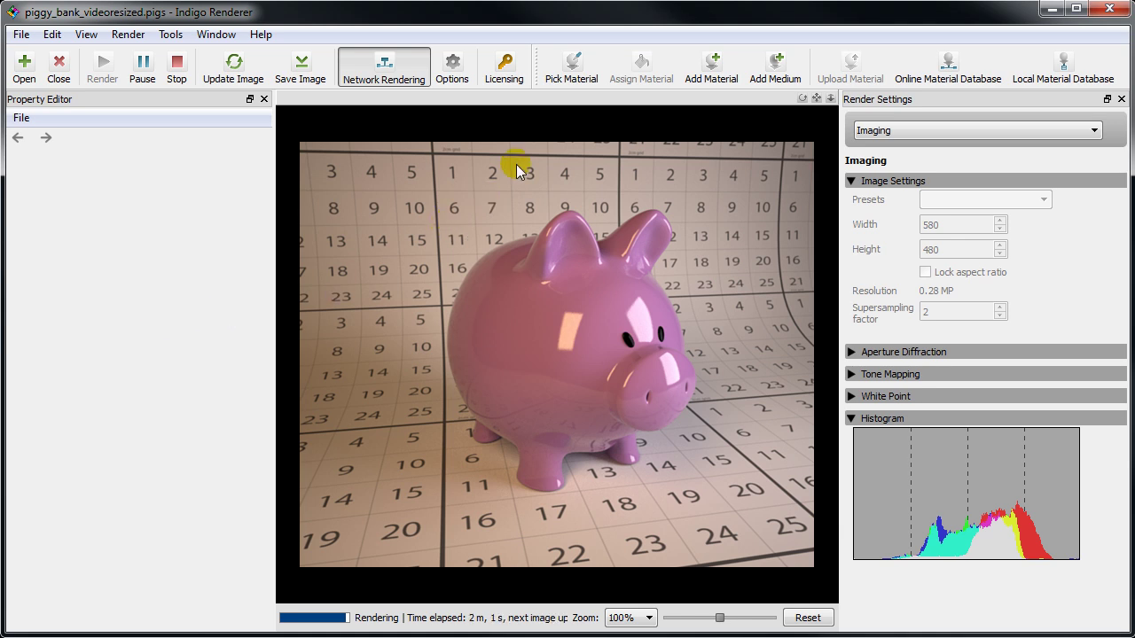
# - Make the piggy bank's material a transparent Specular glass and bring up the glass_volume.png diagram
pyautogui.click(527, 314)
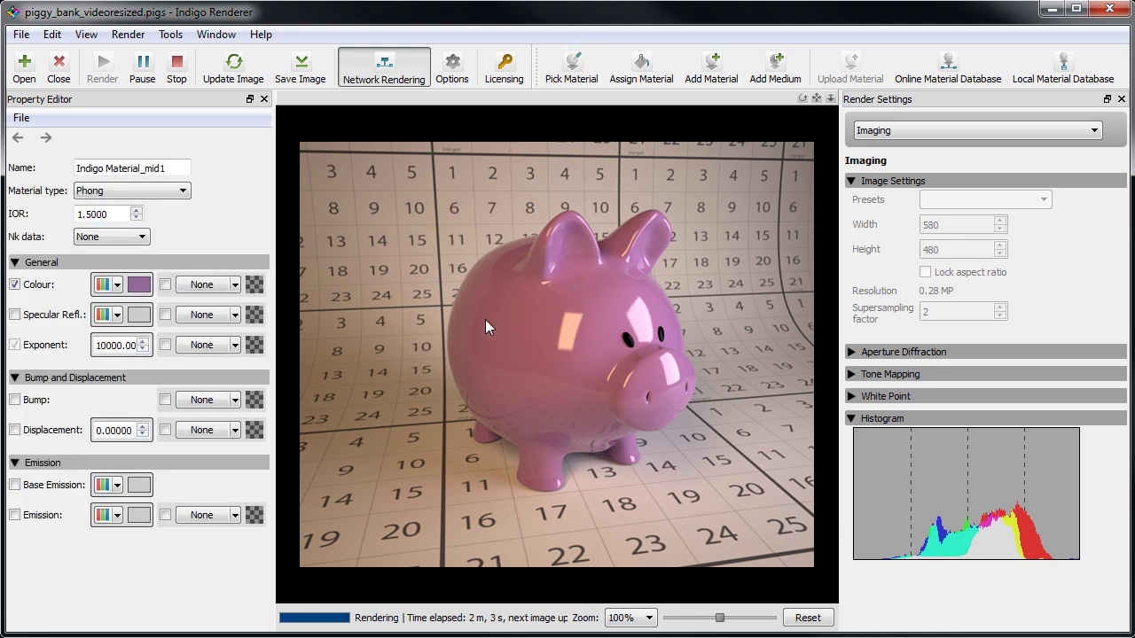
pyautogui.click(168, 191)
pyautogui.click(156, 251)
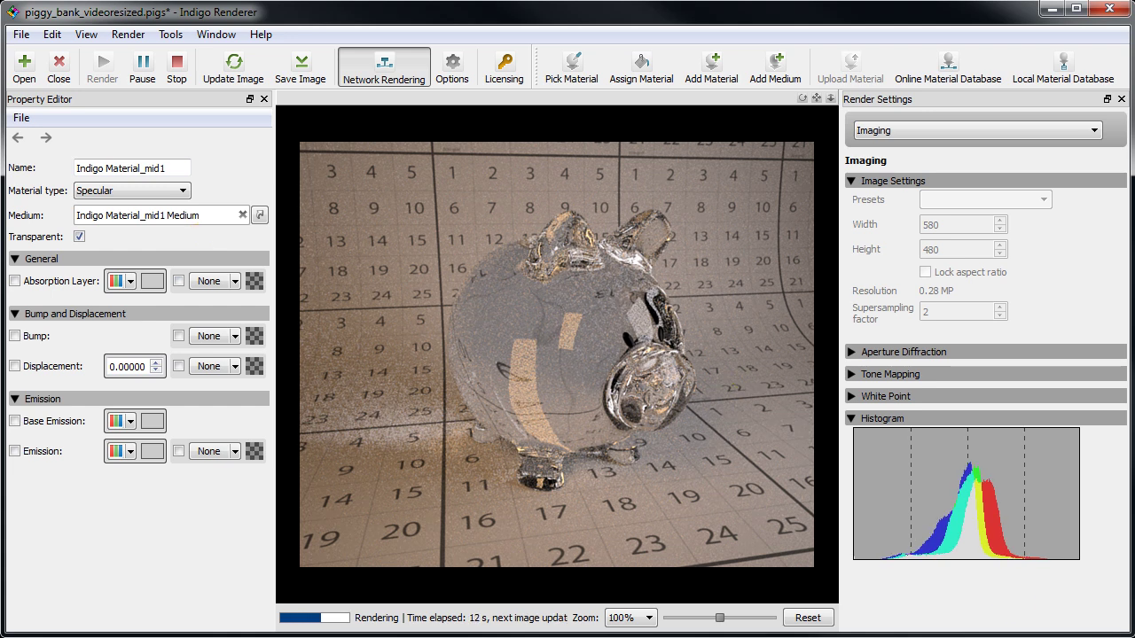
pyautogui.click(1011, 610)
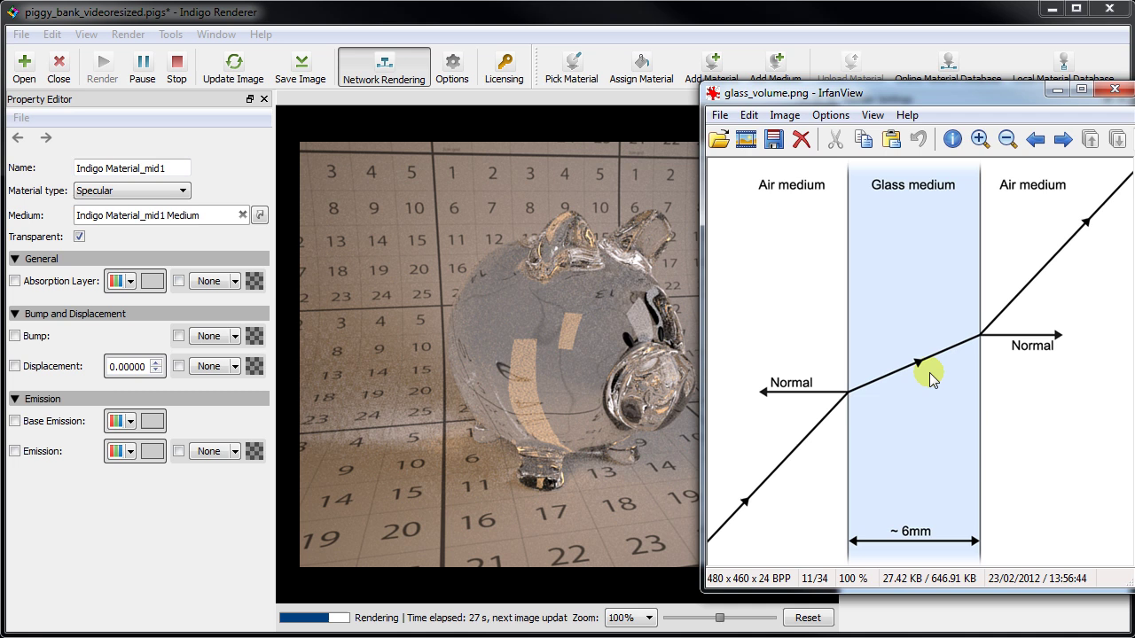
# - Close the glass_volume.png diagram in IrfanView
pyautogui.click(1103, 90)
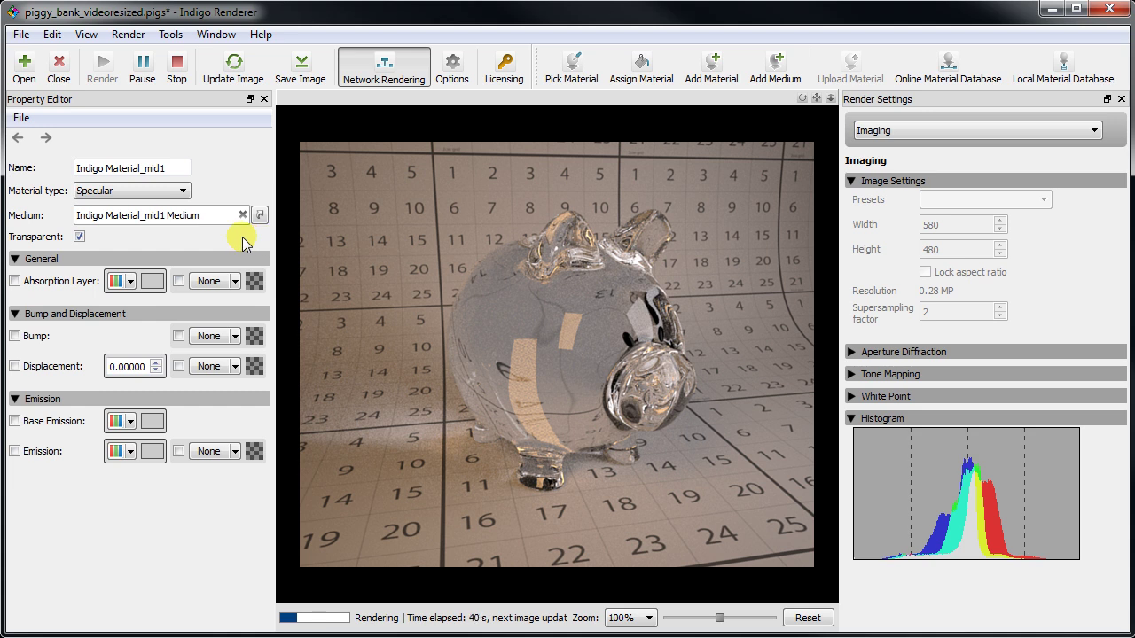
# - Set the glass medium's absorption to a deep blue RGB colour
pyautogui.click(260, 215)
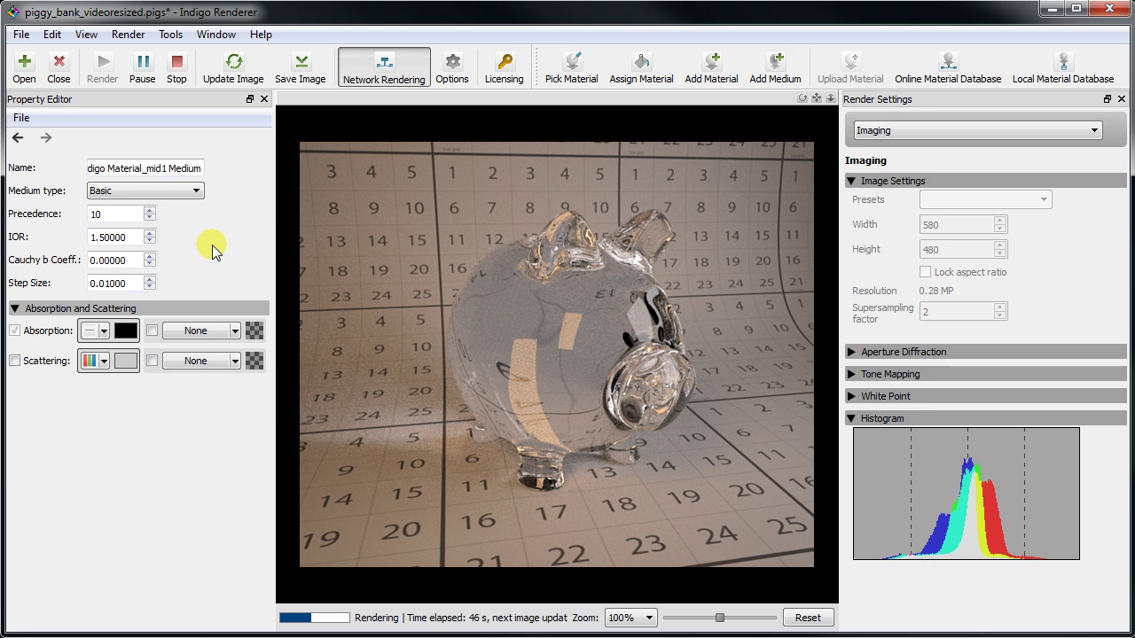
pyautogui.click(125, 331)
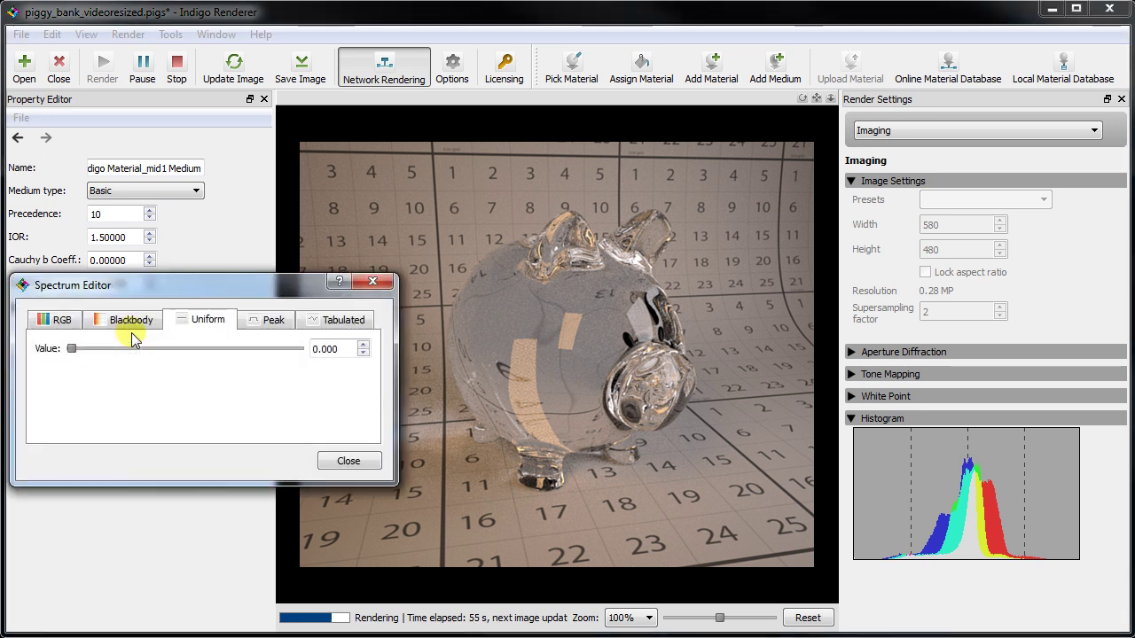
pyautogui.click(67, 321)
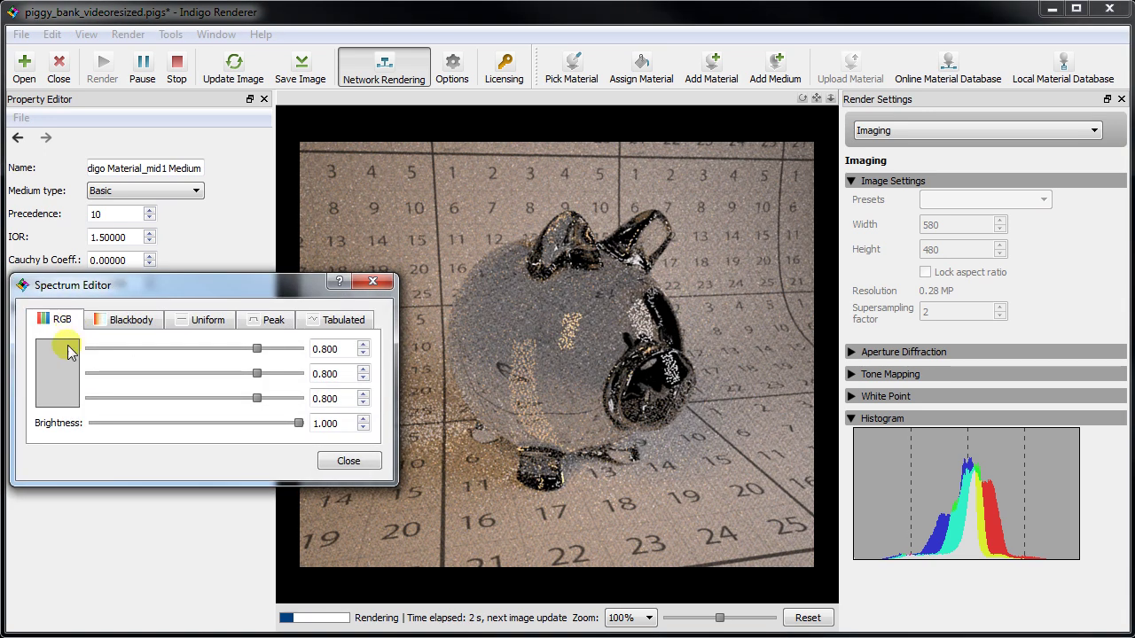
pyautogui.click(60, 368)
pyautogui.click(252, 253)
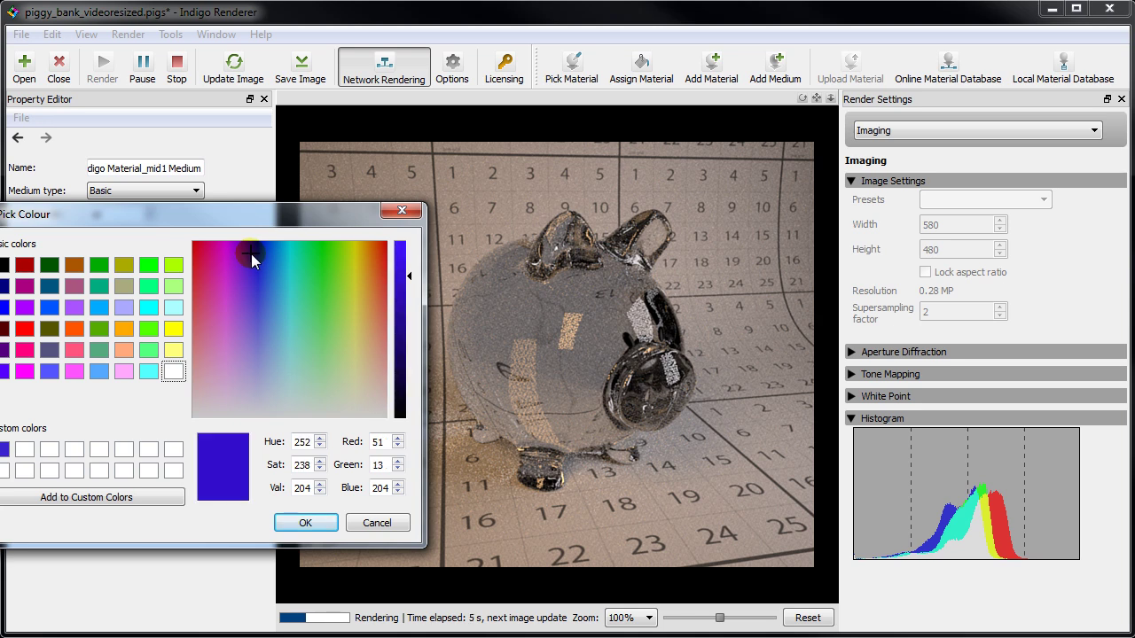
pyautogui.click(299, 522)
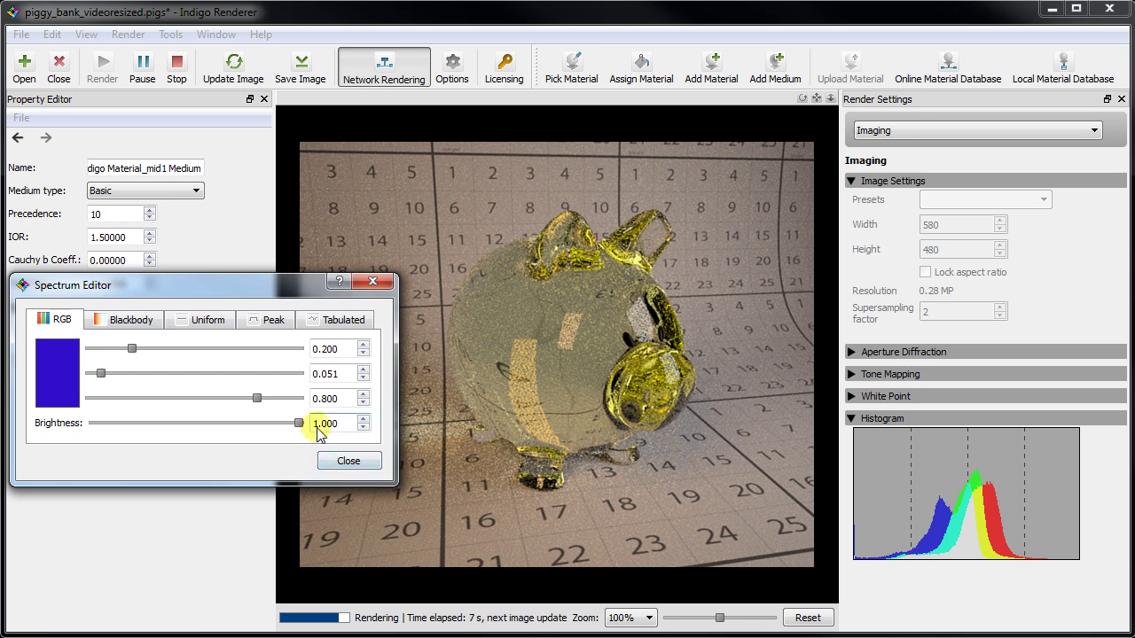
# - Set absorption brightness to 8 and green to 0.151, then close the spectrum editor
pyautogui.moveTo(321, 424); pyautogui.dragTo(312, 424)
pyautogui.write('8')
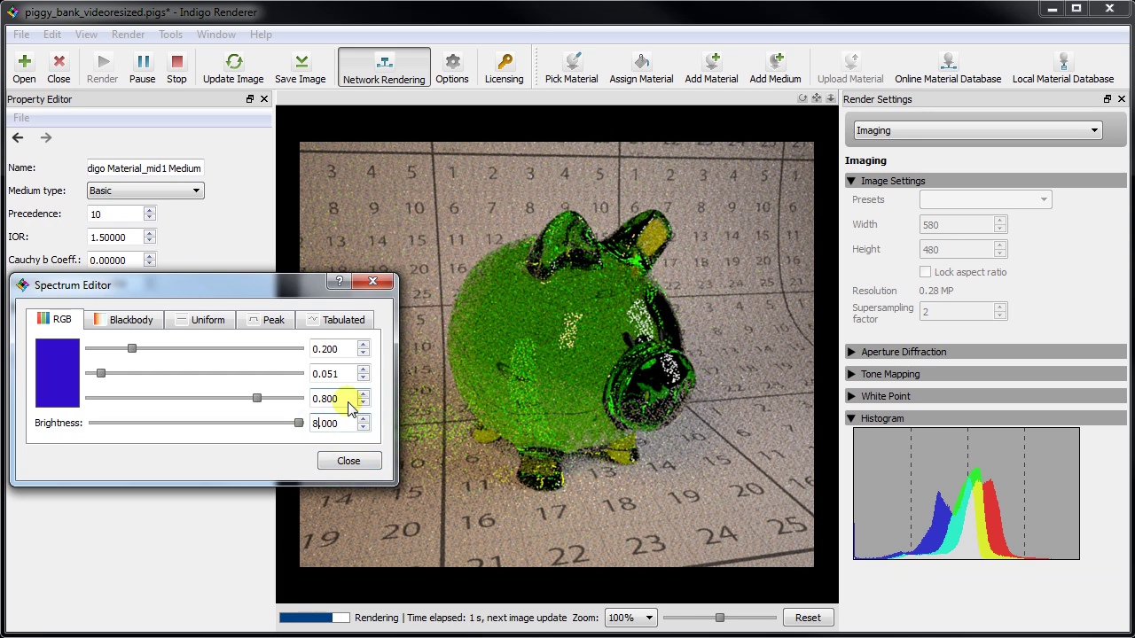
pyautogui.moveTo(328, 376); pyautogui.dragTo(323, 376)
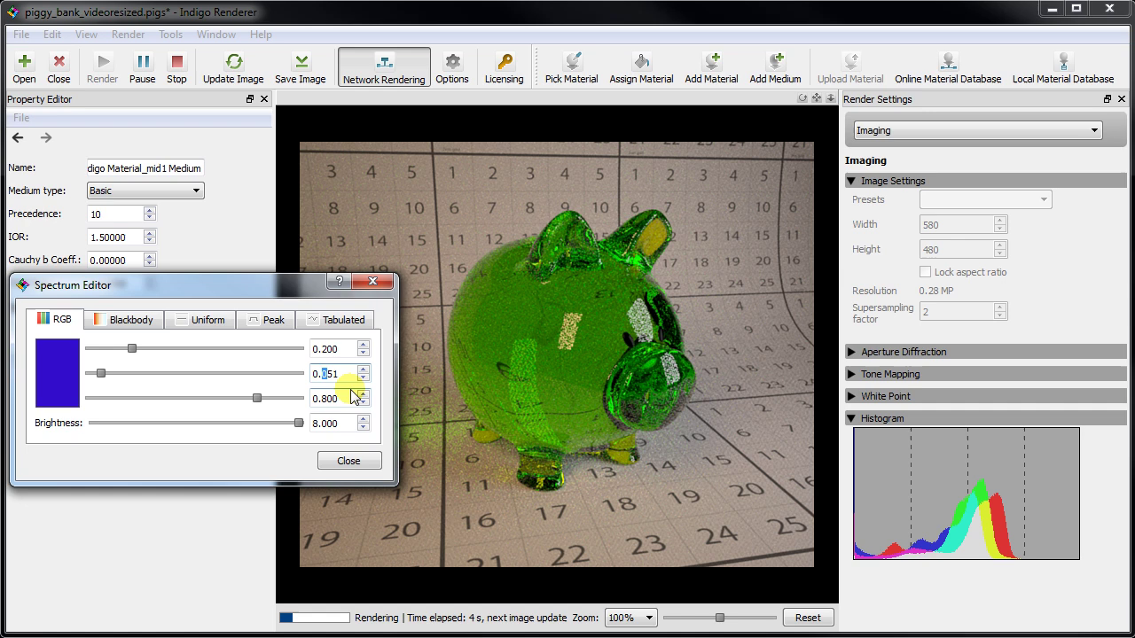
pyautogui.write('1')
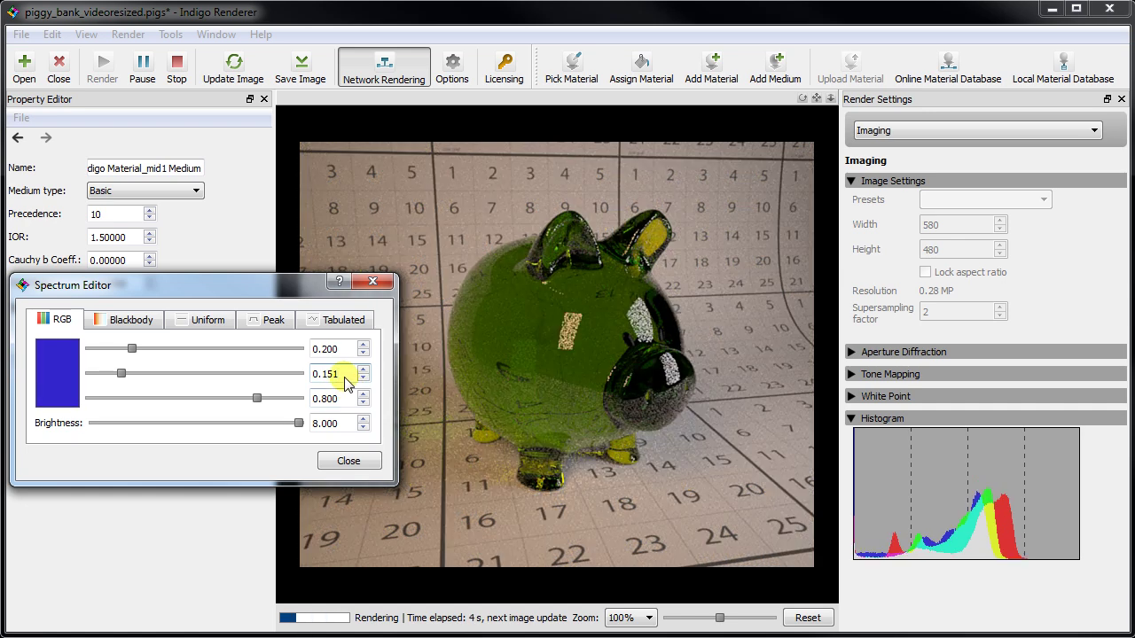
pyautogui.click(347, 461)
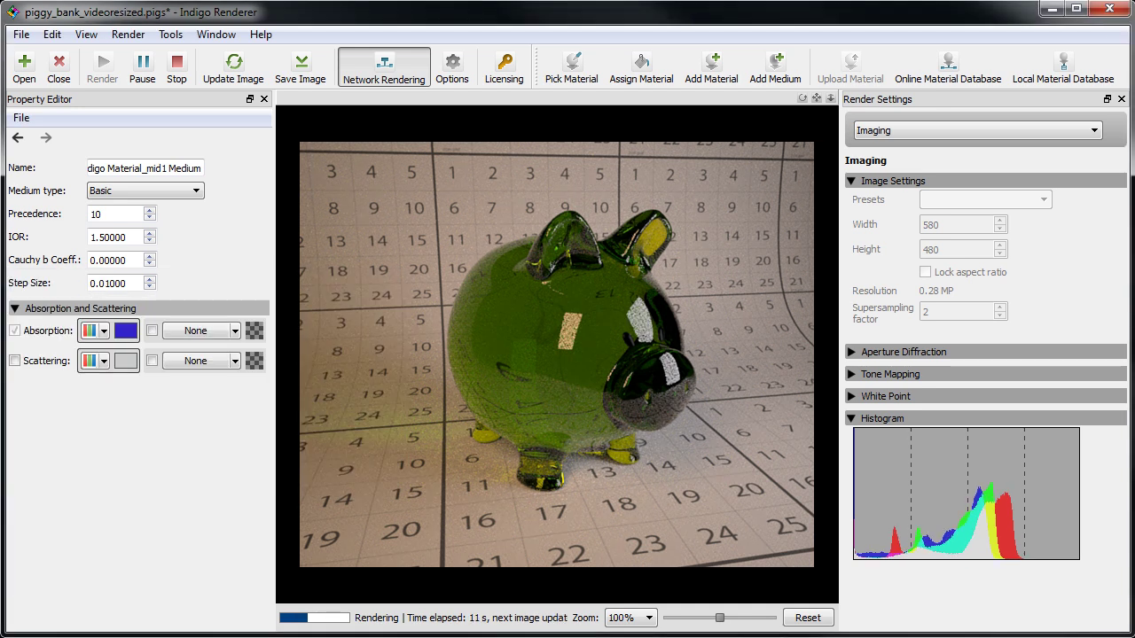
pyautogui.hotkey('alt', 'Tab')
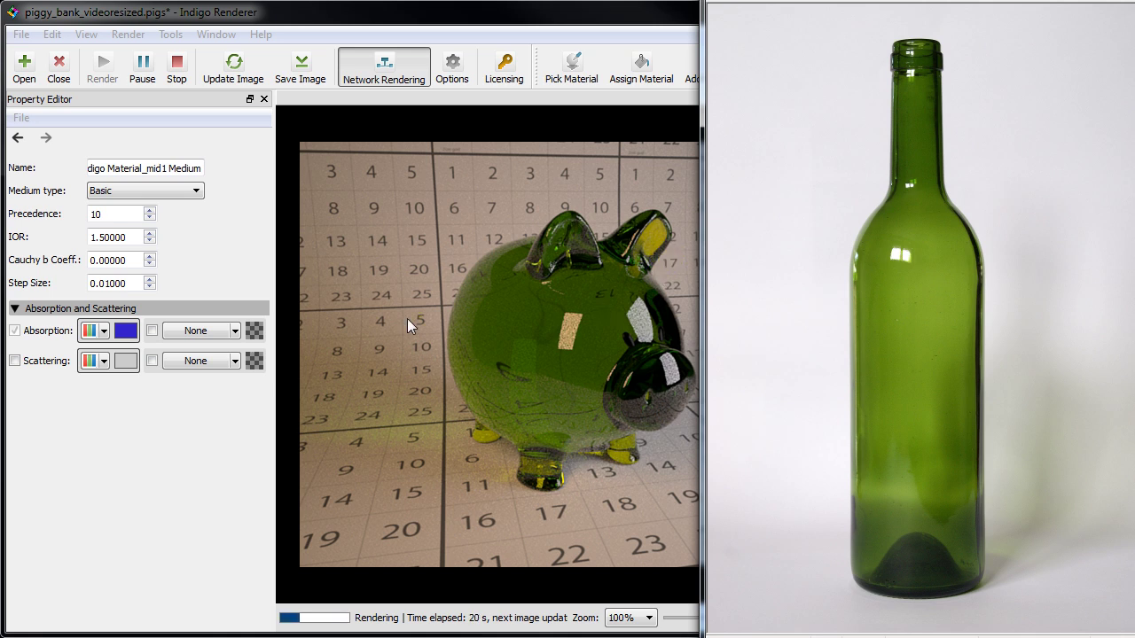
pyautogui.hotkey('alt', 'Tab')
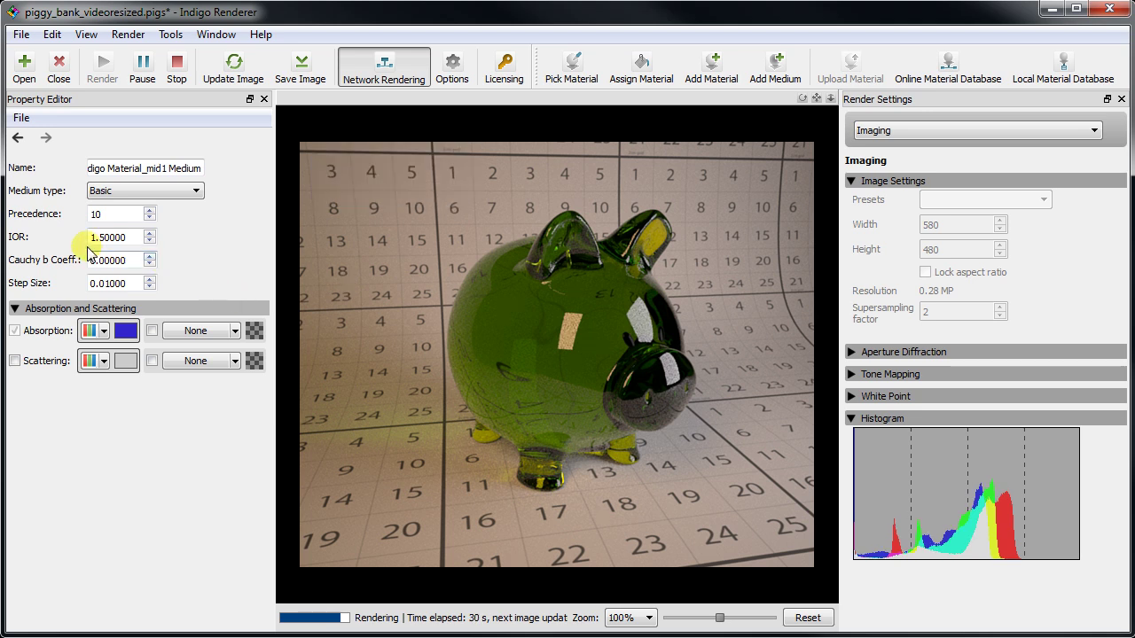
# - Try IOR values of 2 and 1.2 for the glass medium, then settle on 1.5
pyautogui.moveTo(92, 239); pyautogui.dragTo(133, 248)
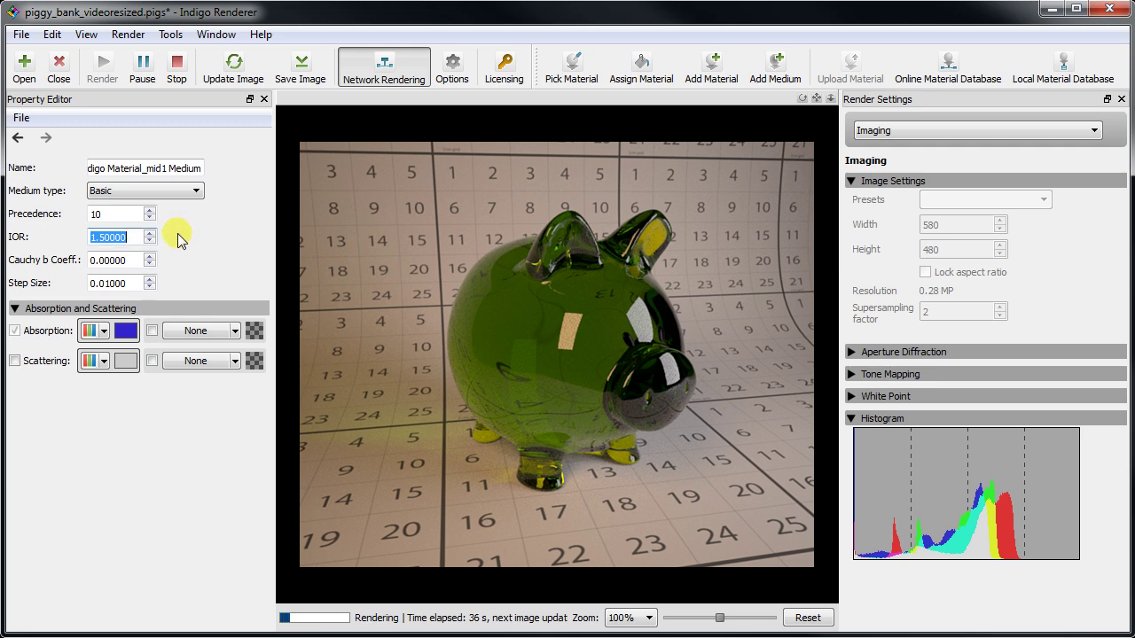
pyautogui.write('2')
pyautogui.press('Return')
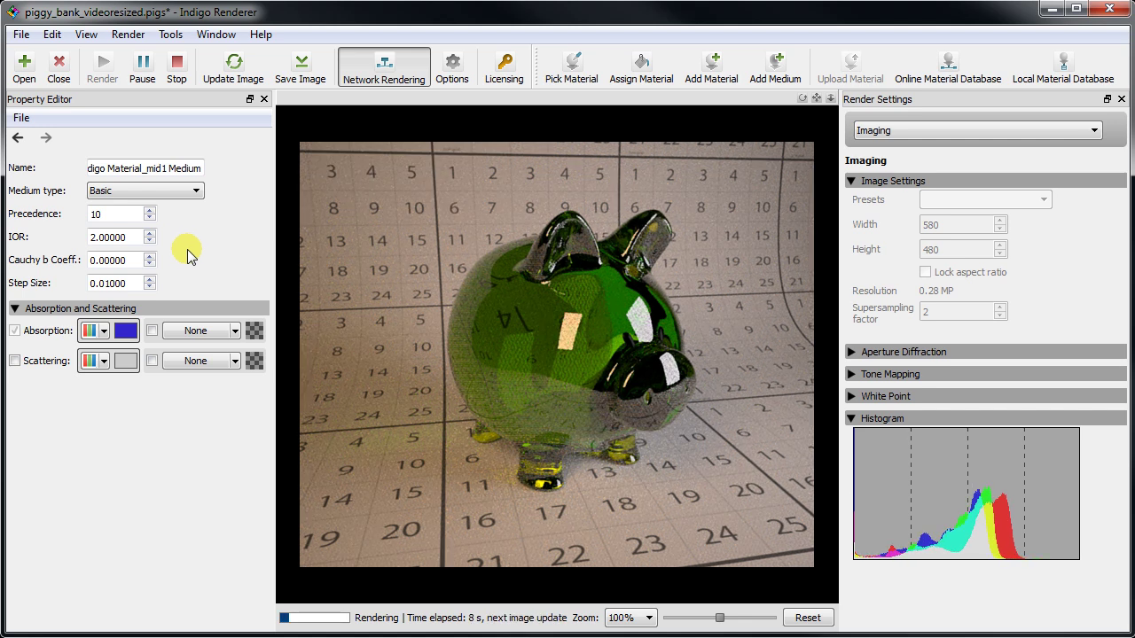
pyautogui.doubleClick(137, 237)
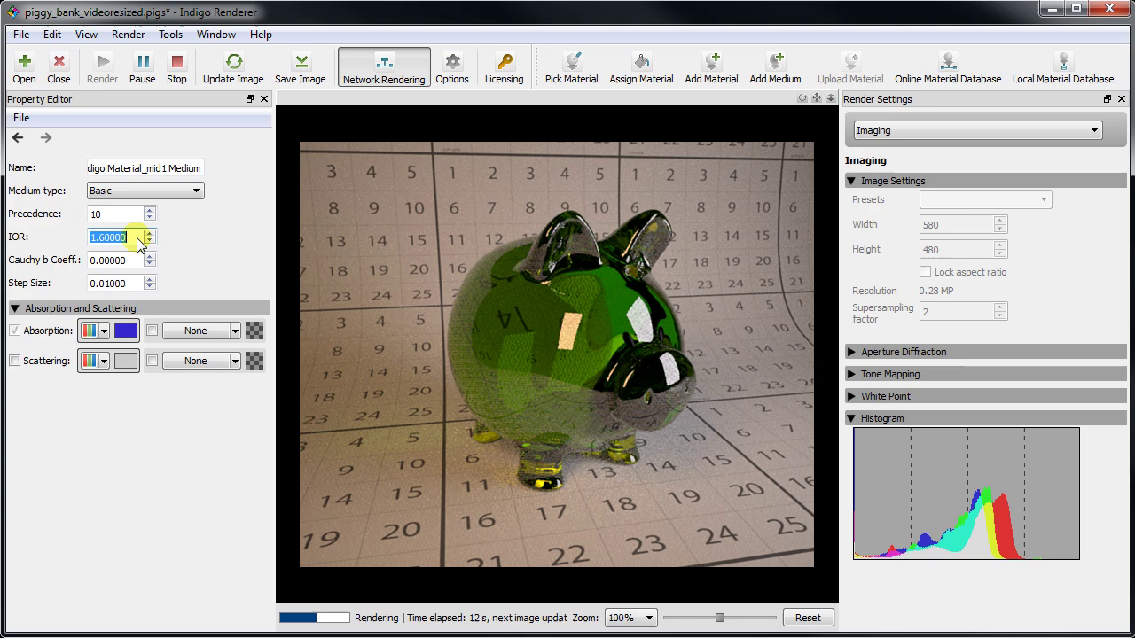
pyautogui.write('1.2')
pyautogui.press('Return')
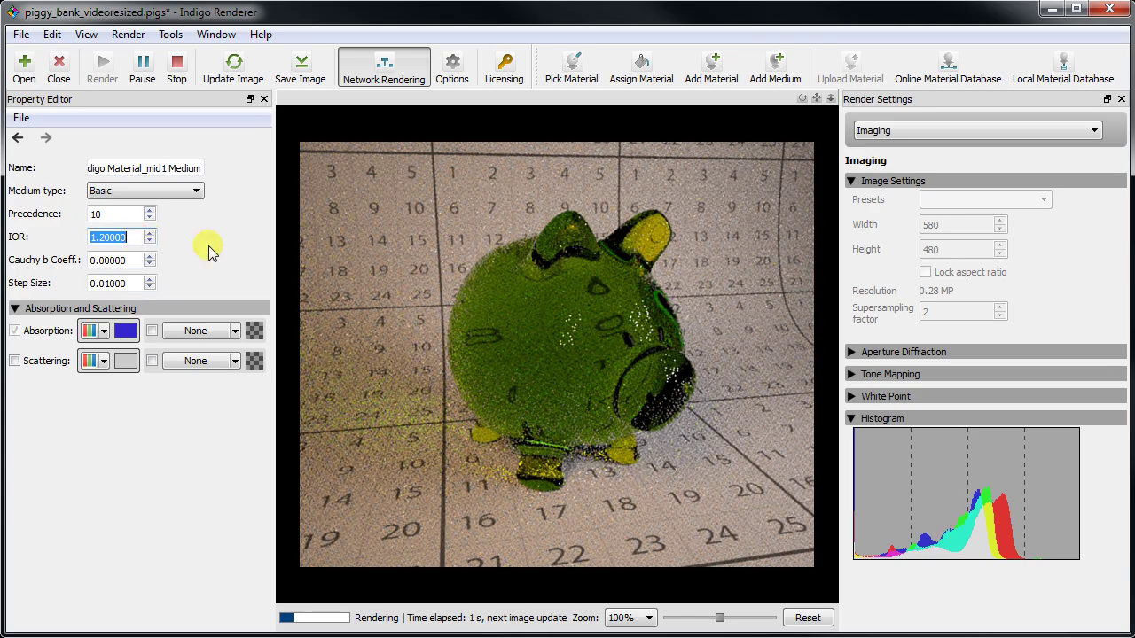
pyautogui.click(208, 245)
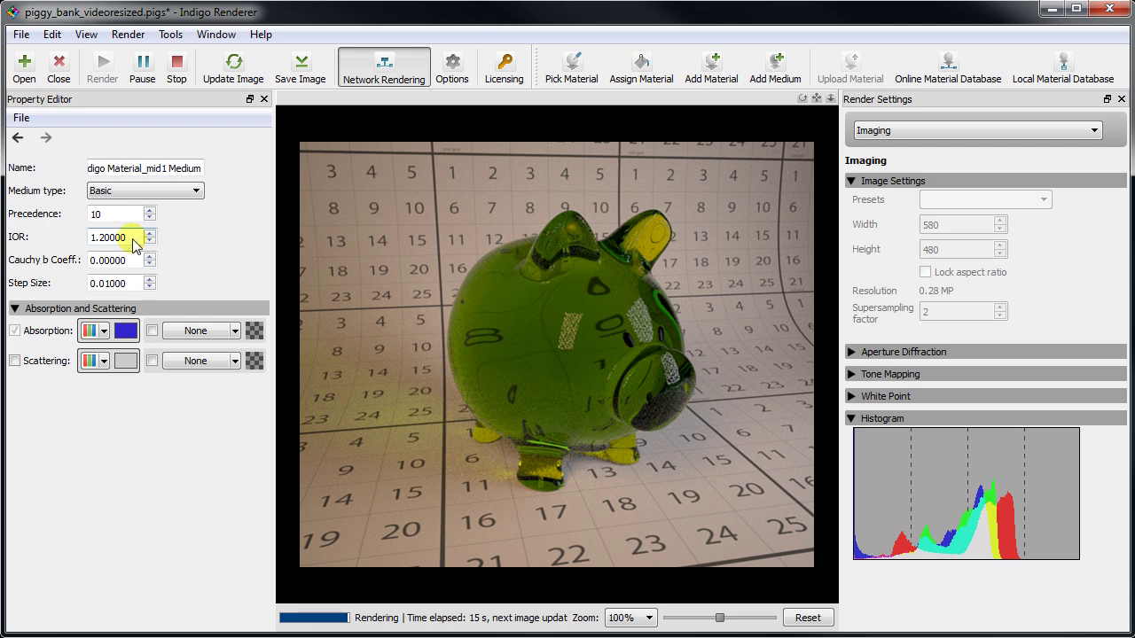
pyautogui.scroll(3, 132, 238)
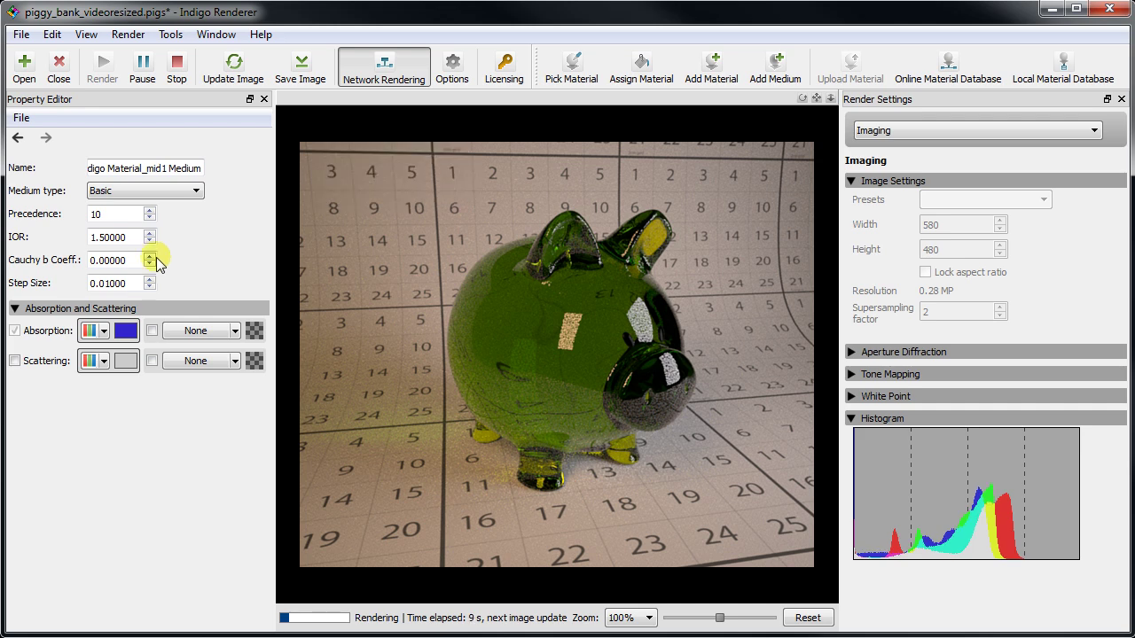
# - Set the medium's absorption colour to black for clear glass
pyautogui.click(121, 331)
pyautogui.click(66, 363)
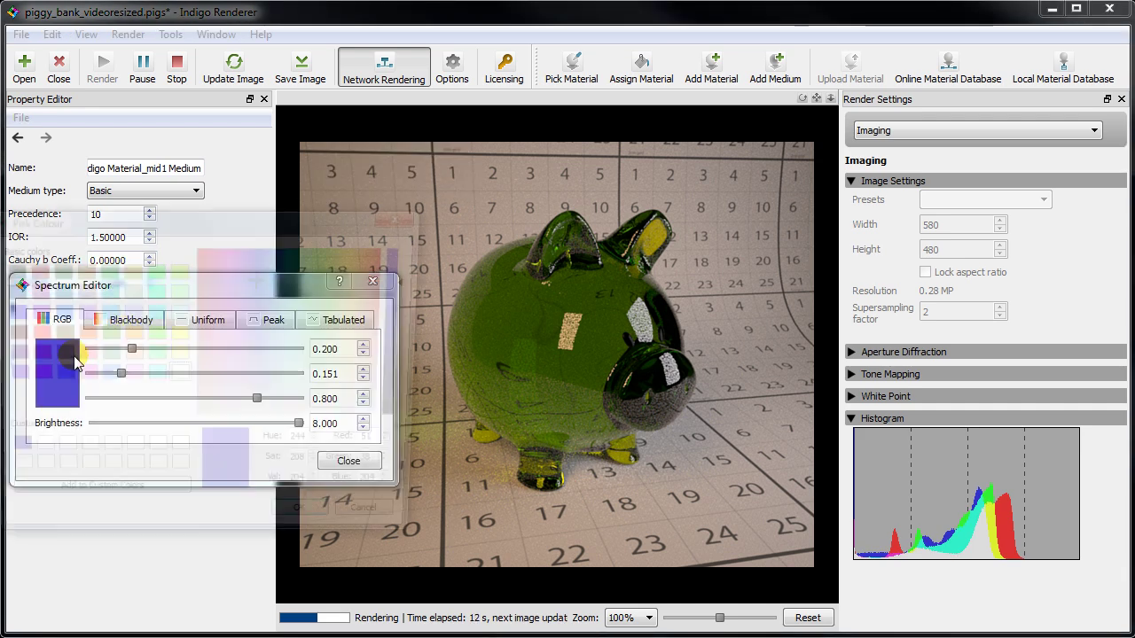
pyautogui.click(398, 377)
pyautogui.click(310, 524)
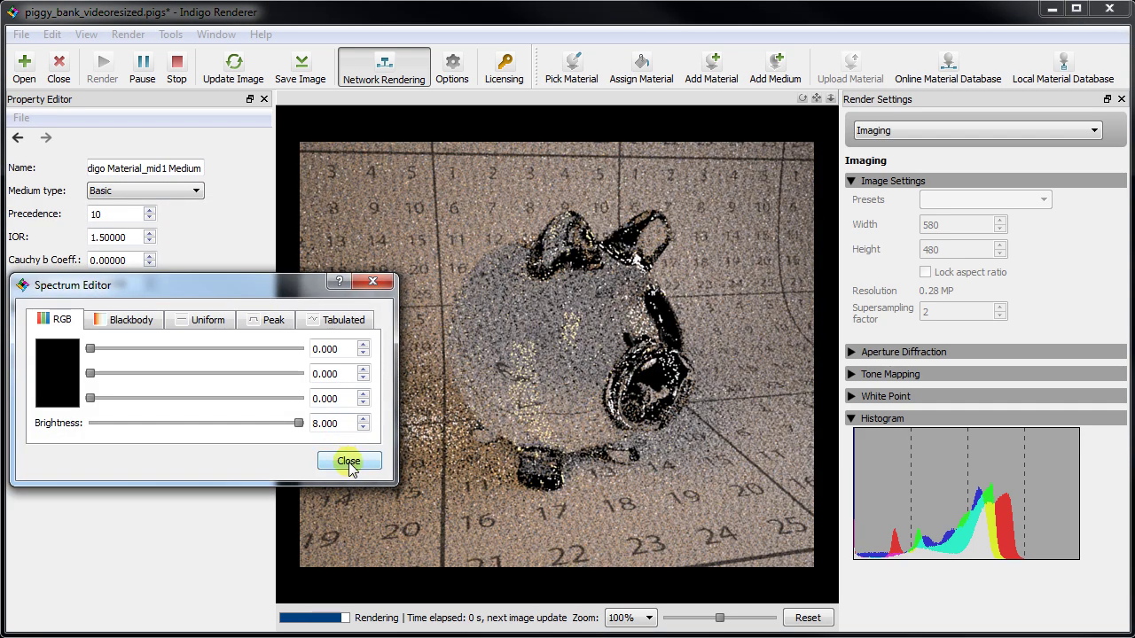
pyautogui.click(348, 461)
# - Set the Cauchy b coefficient to 0.005
pyautogui.press('BackSpace')
pyautogui.press('BackSpace')
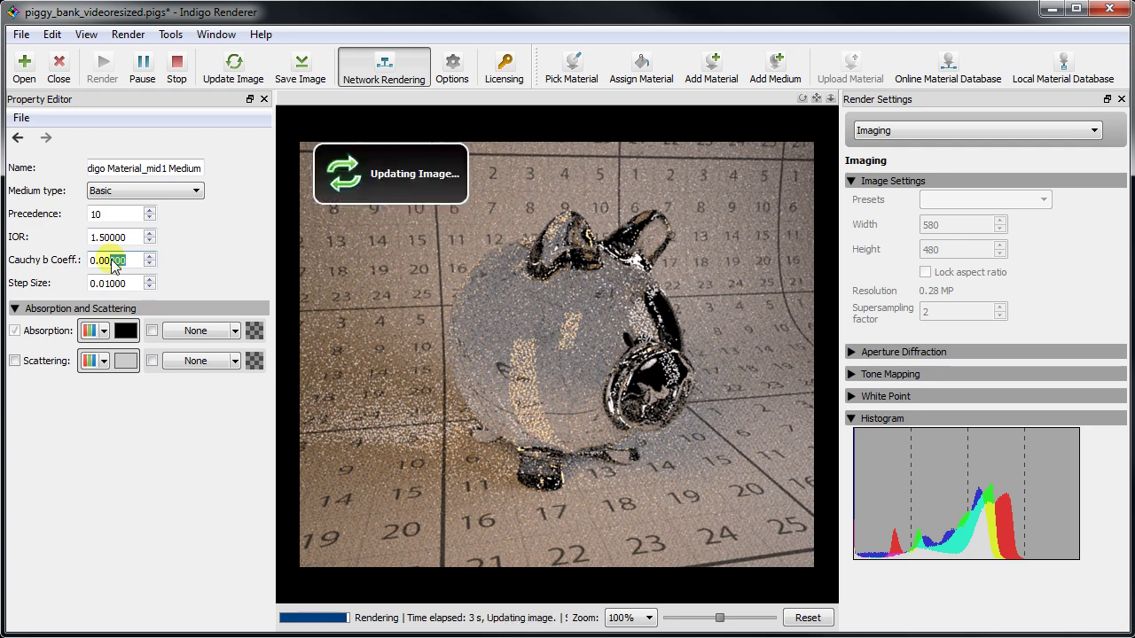
pyautogui.write('5')
pyautogui.press('Return')
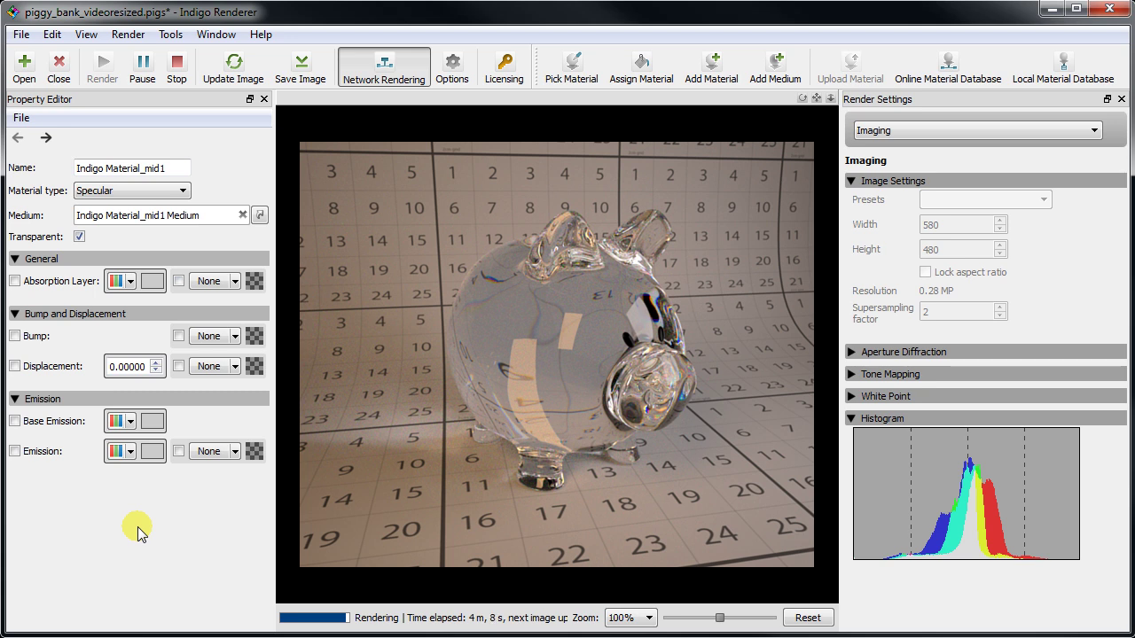
# - Switch the material to Glossy Transparent and lower its exponent from 10000 to 100
pyautogui.click(146, 190)
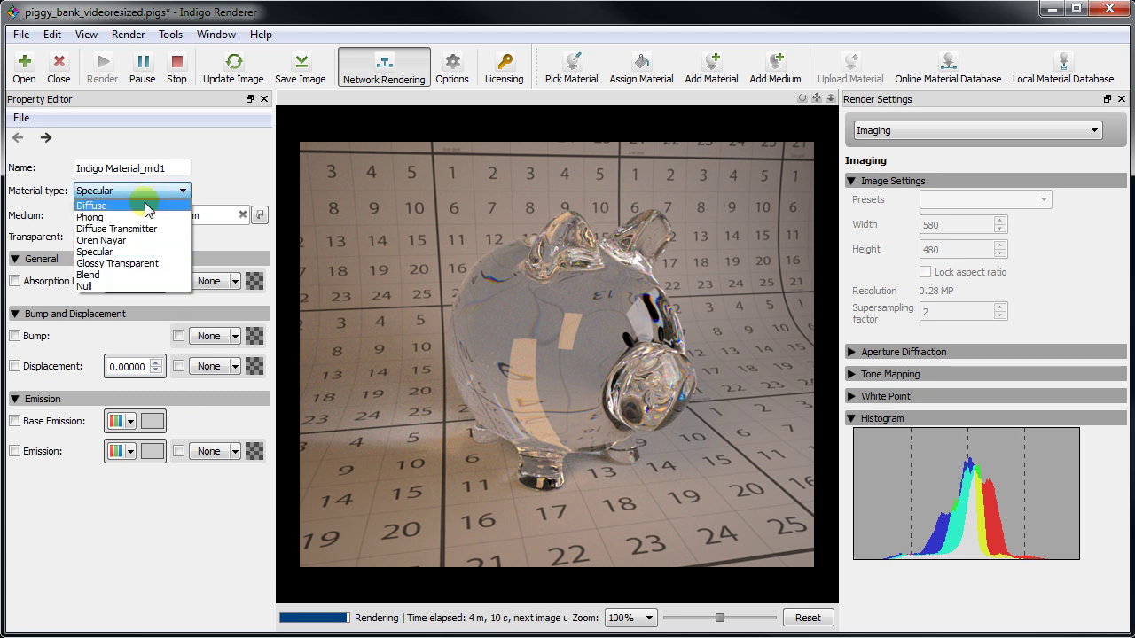
pyautogui.click(176, 264)
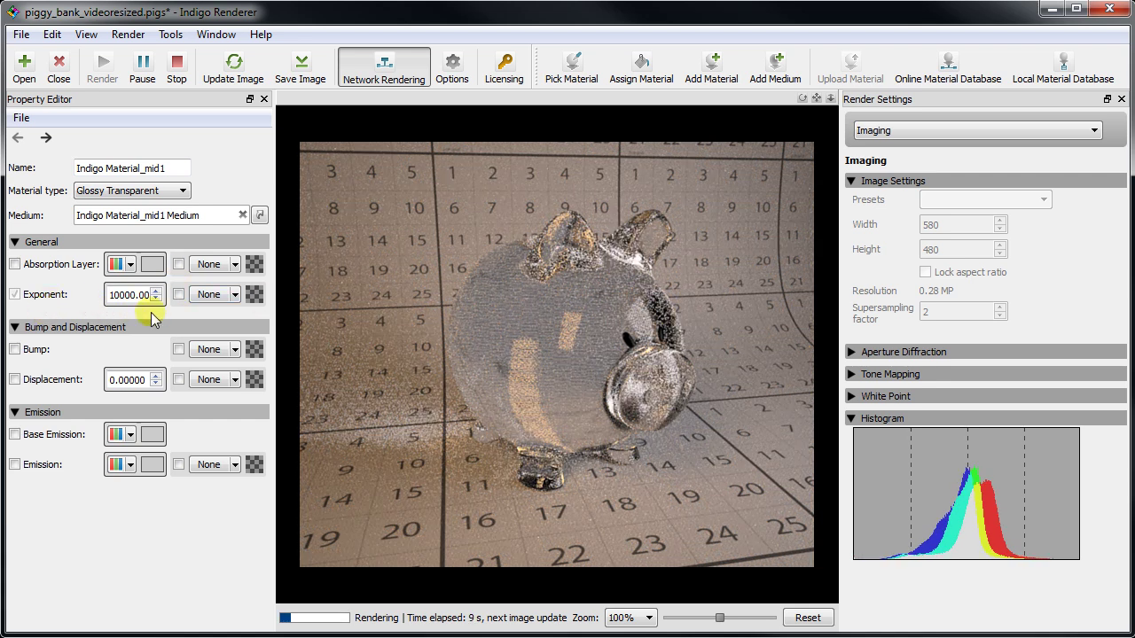
pyautogui.click(124, 297)
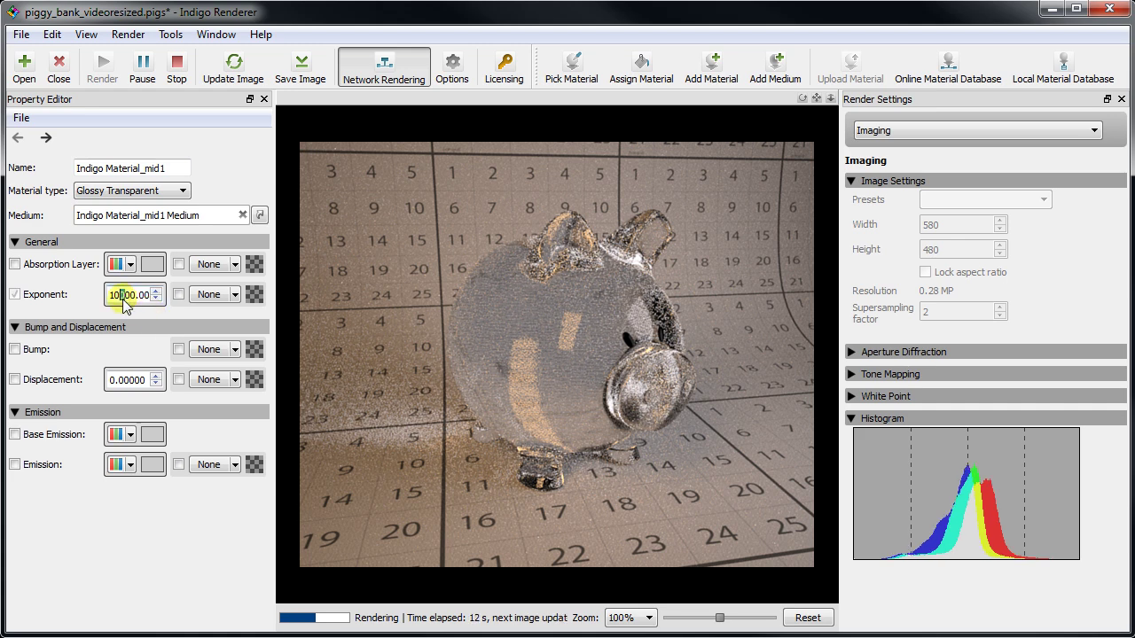
pyautogui.press('BackSpace')
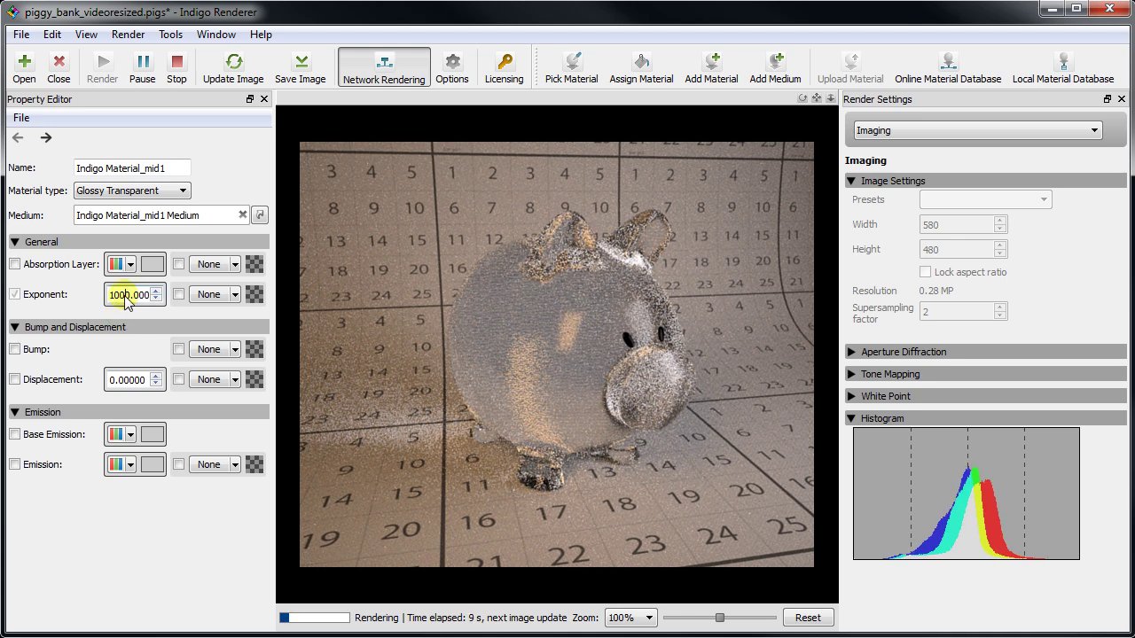
pyautogui.click(124, 299)
pyautogui.press('BackSpace')
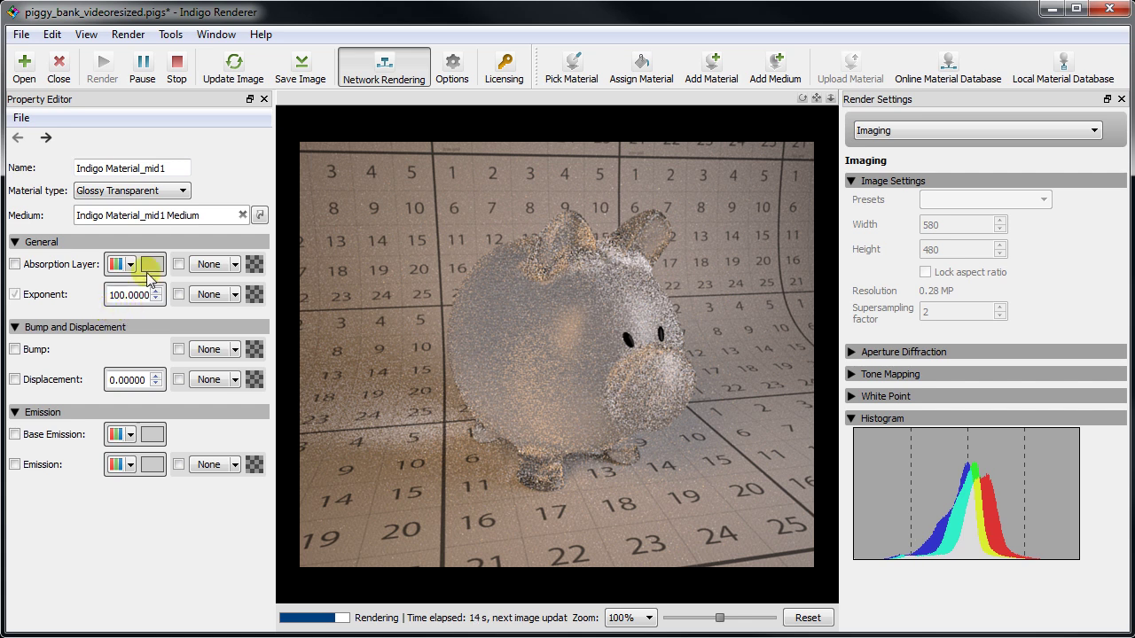
# - Make the material a Diffuse Transmitter coloured light blue, RGB 0.290, 0.514, 0.749
pyautogui.click(141, 190)
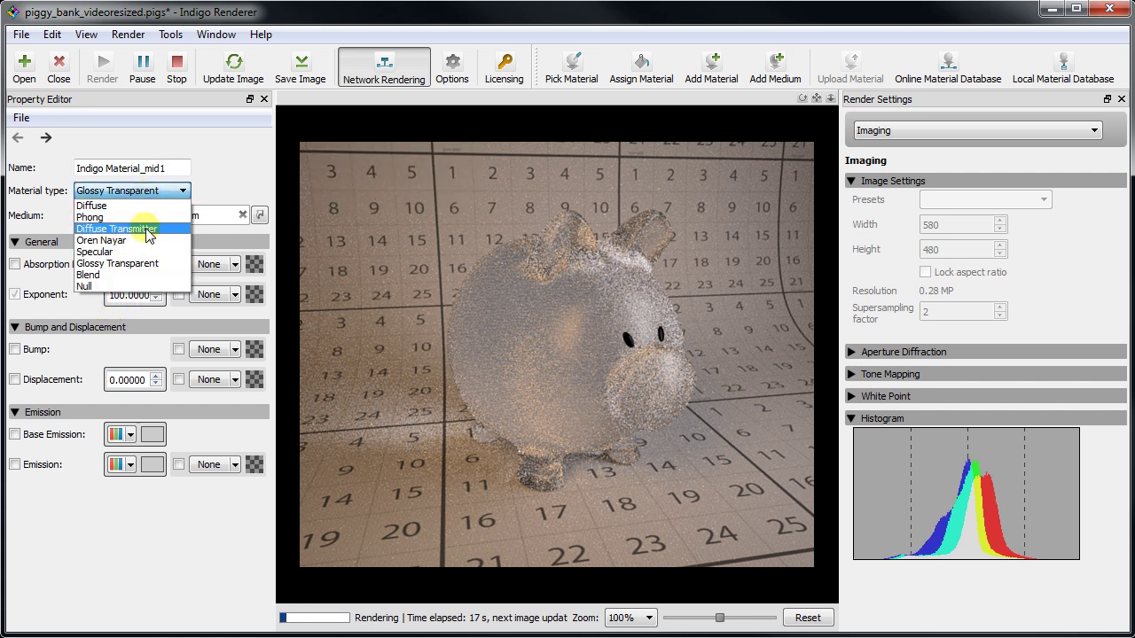
pyautogui.click(175, 229)
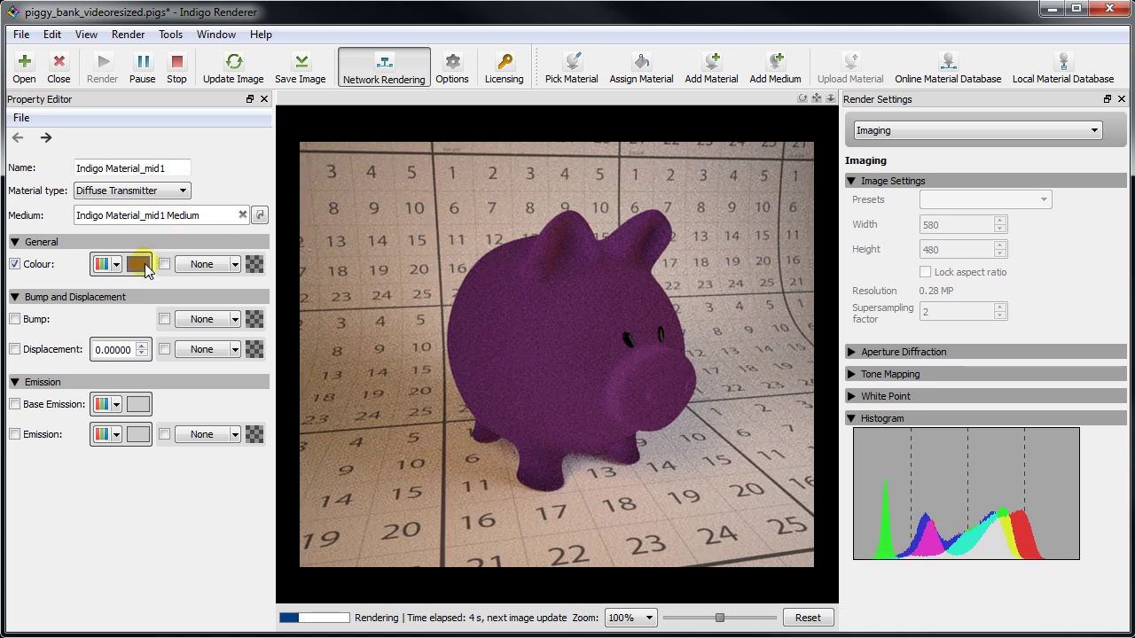
pyautogui.click(139, 263)
pyautogui.click(78, 377)
pyautogui.click(282, 313)
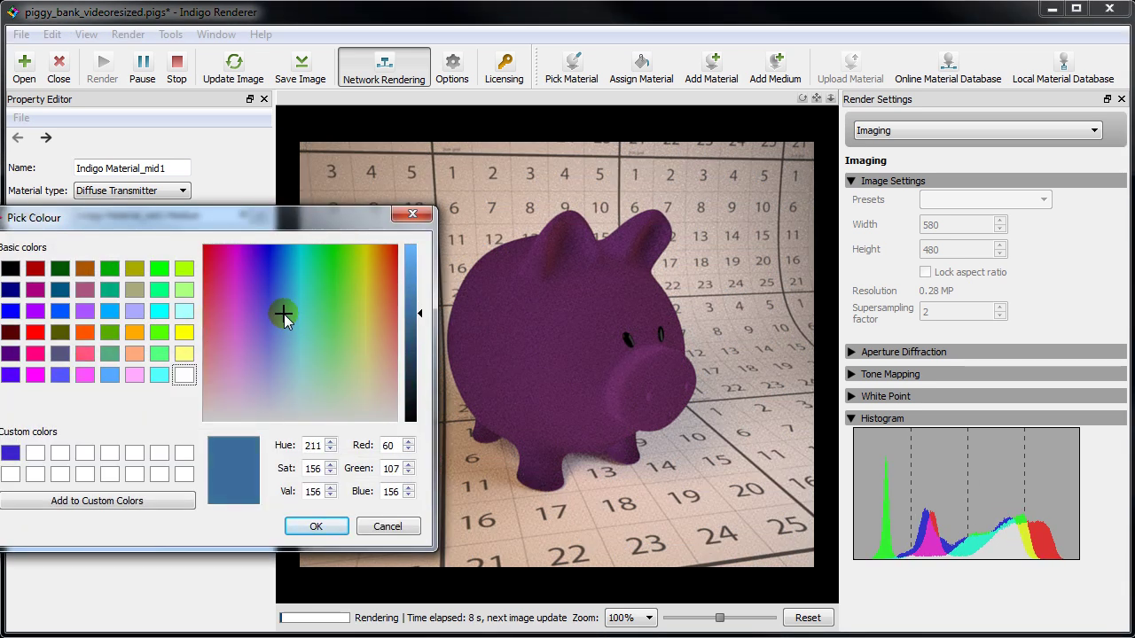
pyautogui.click(413, 290)
pyautogui.click(316, 526)
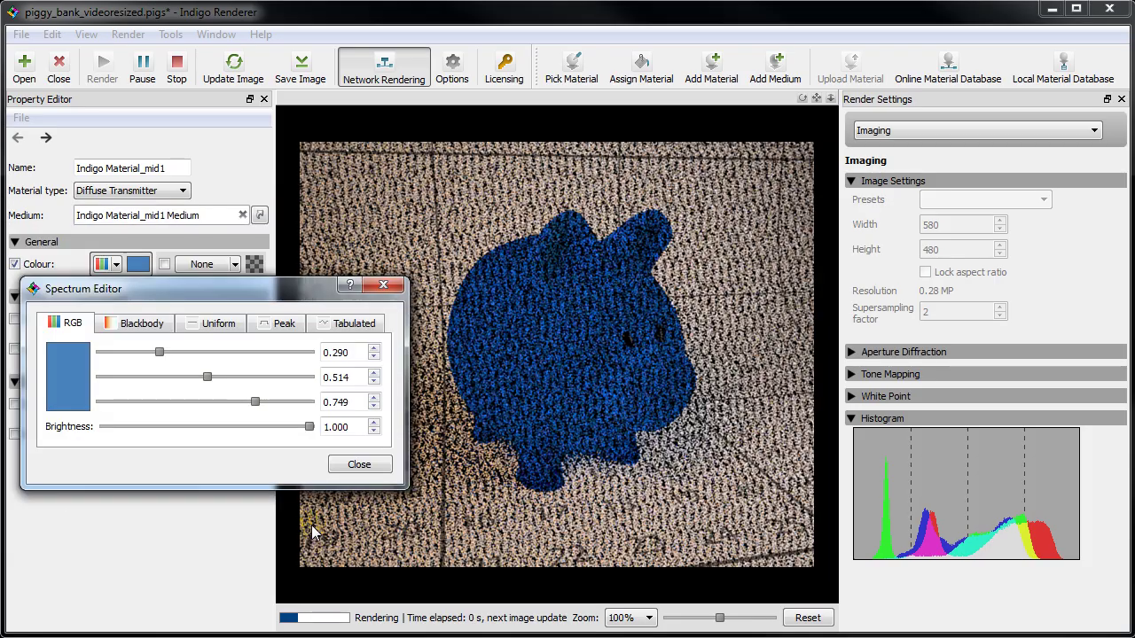